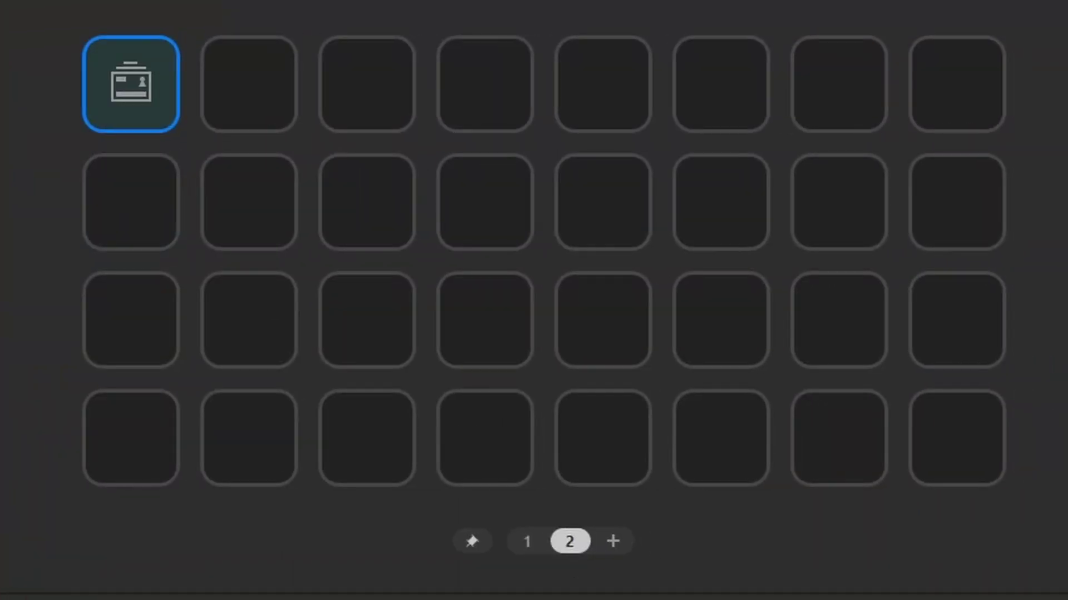
Put the DEATHS Stream Counter key in the grid: Add on short press, Subtract on long press, increment 1.
{"action": "left_click_drag", "start_coordinate": [1056, 84], "coordinate": [344, 89]}
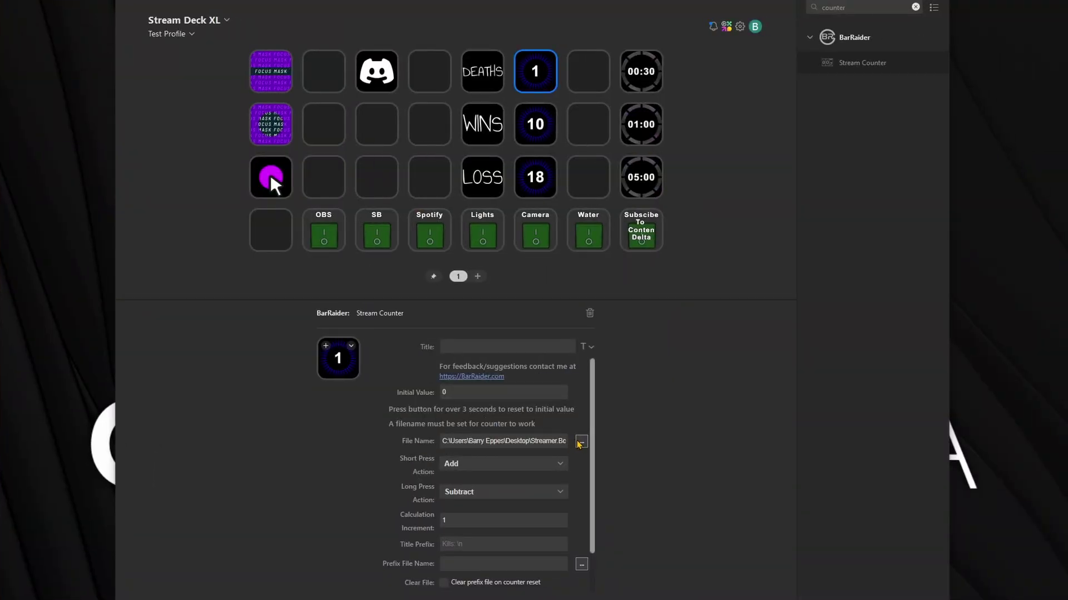
Have the counter save its count to Deaths.txt, overwriting the existing file.
{"action": "left_click", "coordinate": [579, 442]}
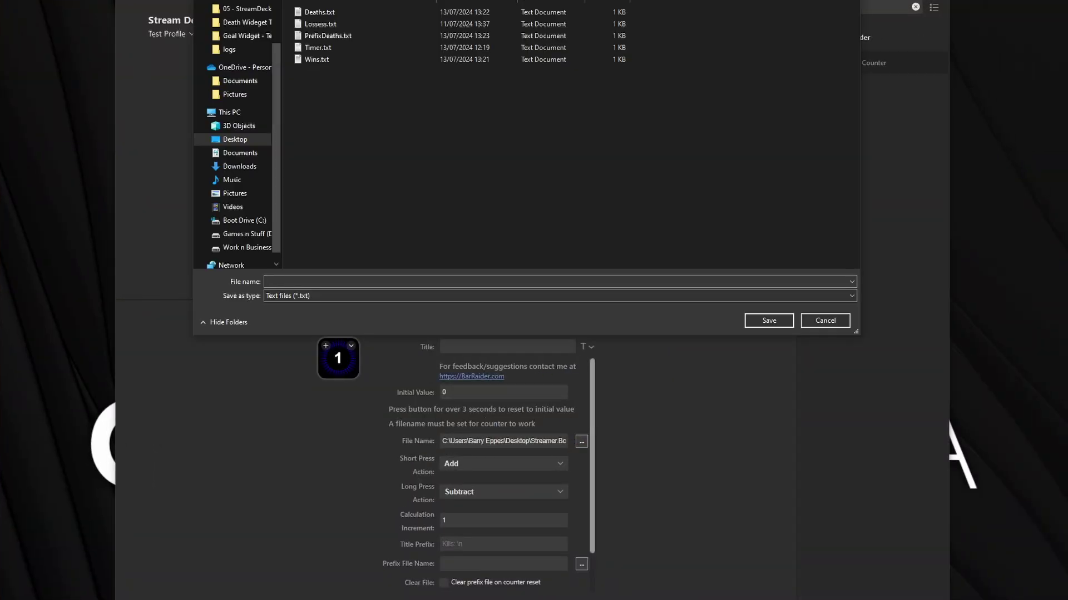
{"action": "double_click", "coordinate": [320, 12]}
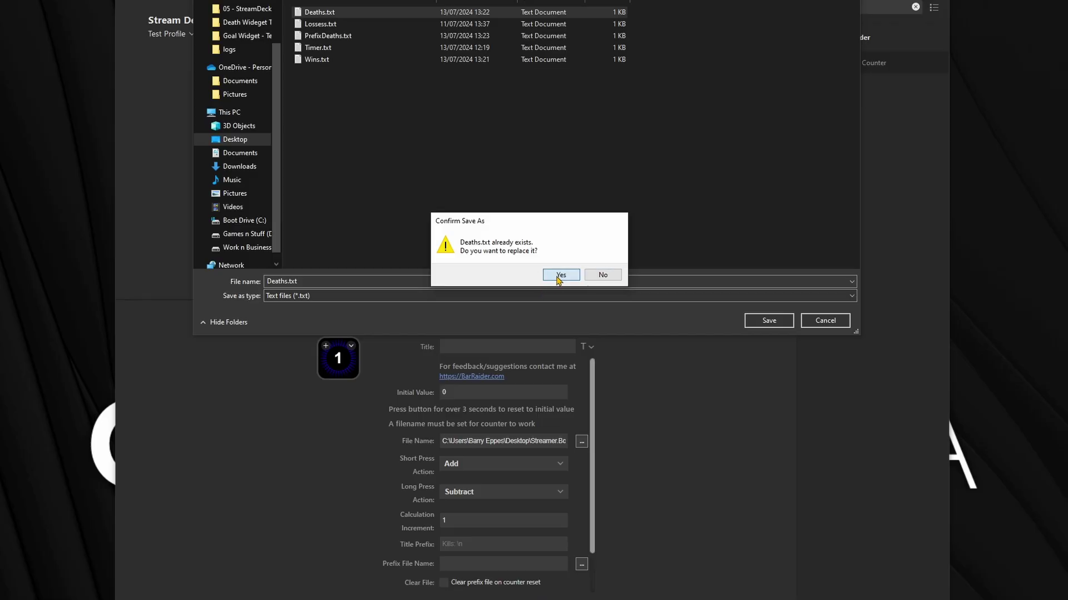
{"action": "left_click", "coordinate": [560, 276]}
Write the Deaths-prefixed title to PrefixDeaths.txt, overwriting the existing file.
{"action": "scroll", "coordinate": [525, 444], "scroll_direction": "down", "scroll_amount": 2}
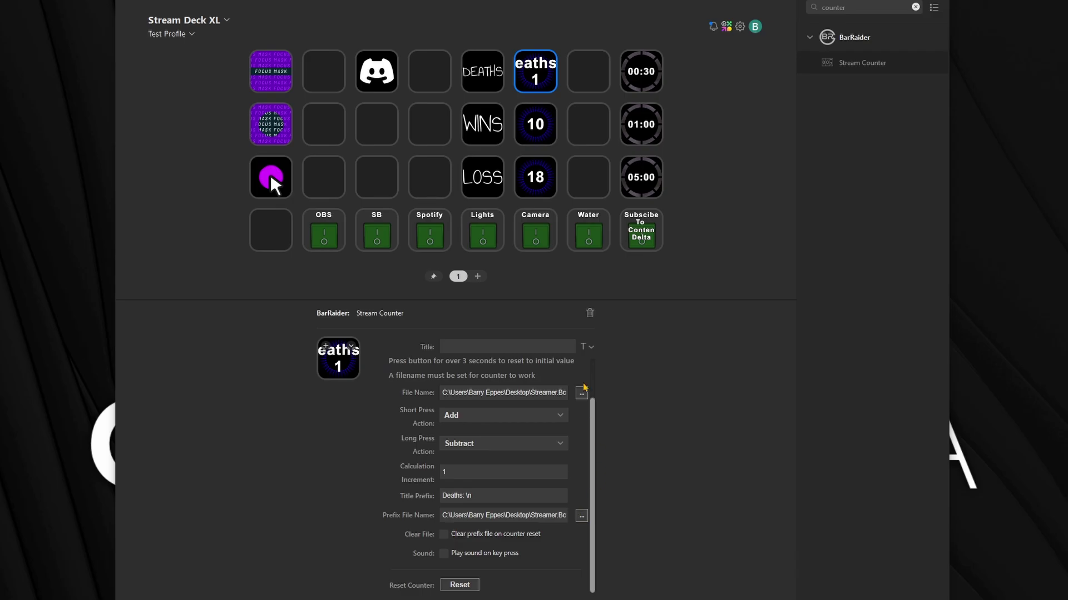
{"action": "left_click", "coordinate": [582, 516]}
{"action": "double_click", "coordinate": [326, 36]}
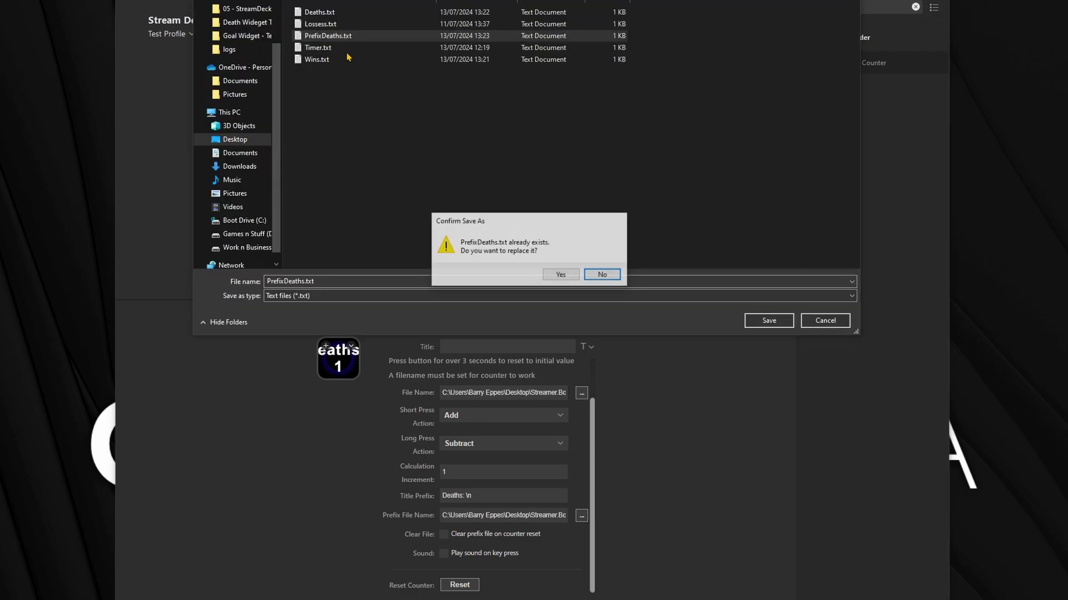
{"action": "left_click", "coordinate": [560, 274]}
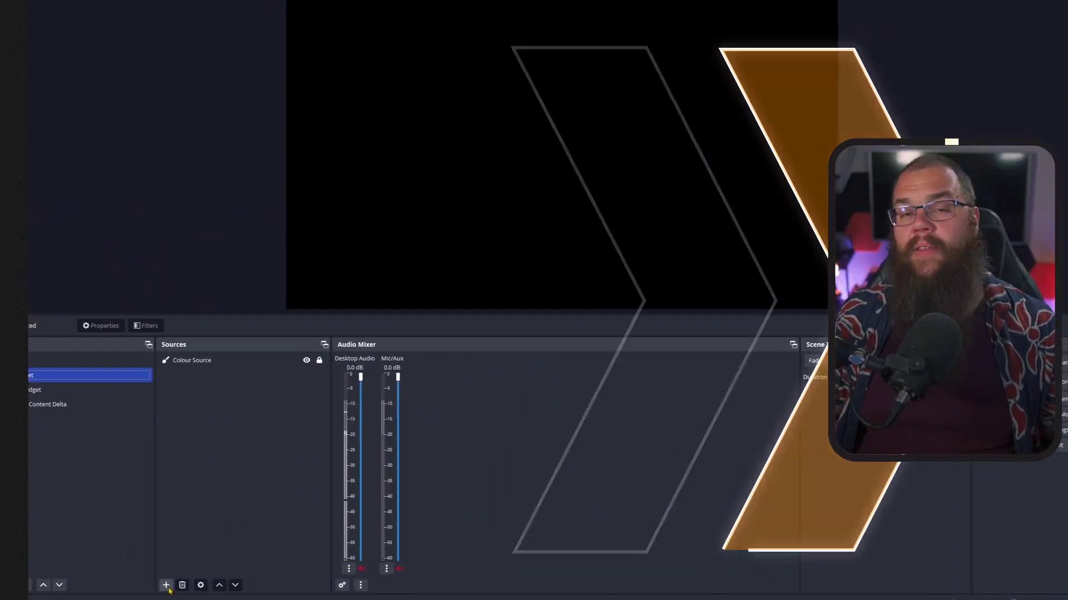
Add a Text (GDI+) source named '[TXT] Death Text' that reads from PrefixDeaths.txt.
{"action": "left_click", "coordinate": [138, 586]}
{"action": "left_click", "coordinate": [172, 491]}
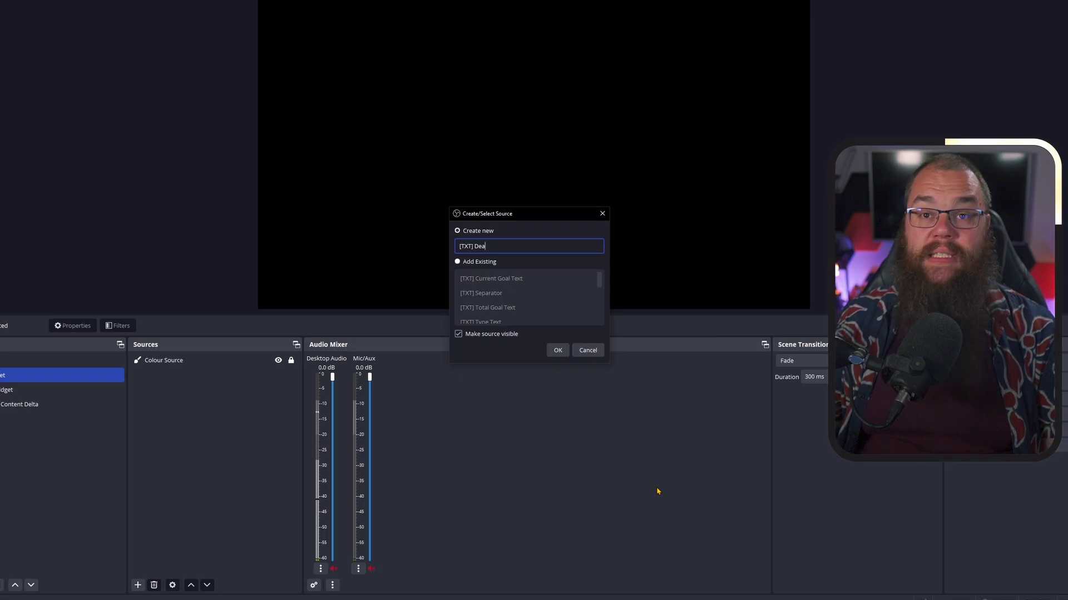
{"action": "type", "text": "[TXT] Death Text"}
{"action": "key", "text": "Return"}
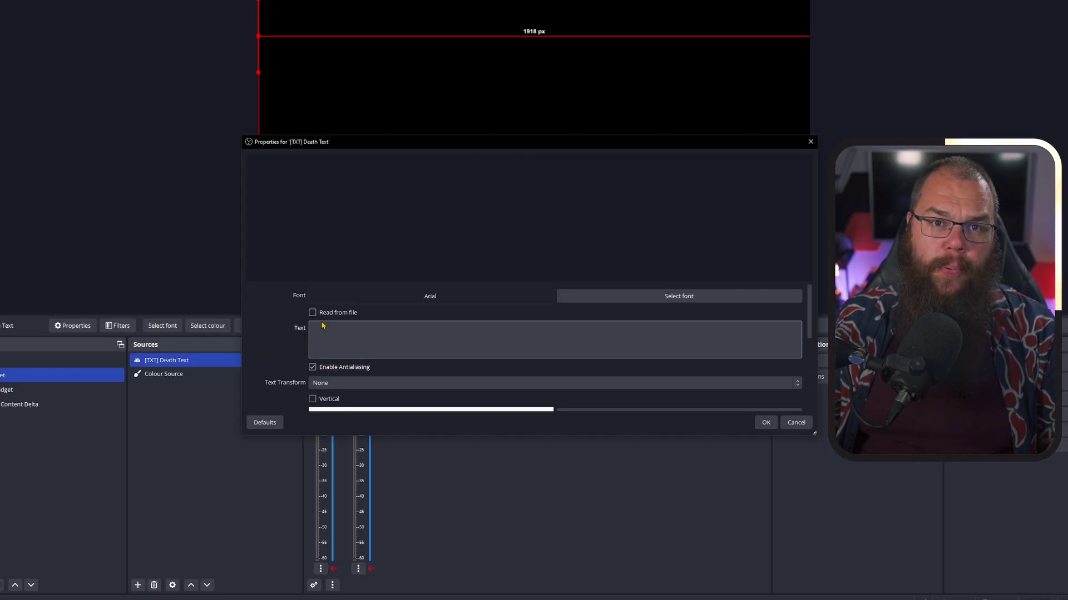
{"action": "left_click", "coordinate": [312, 313]}
{"action": "left_click", "coordinate": [785, 329]}
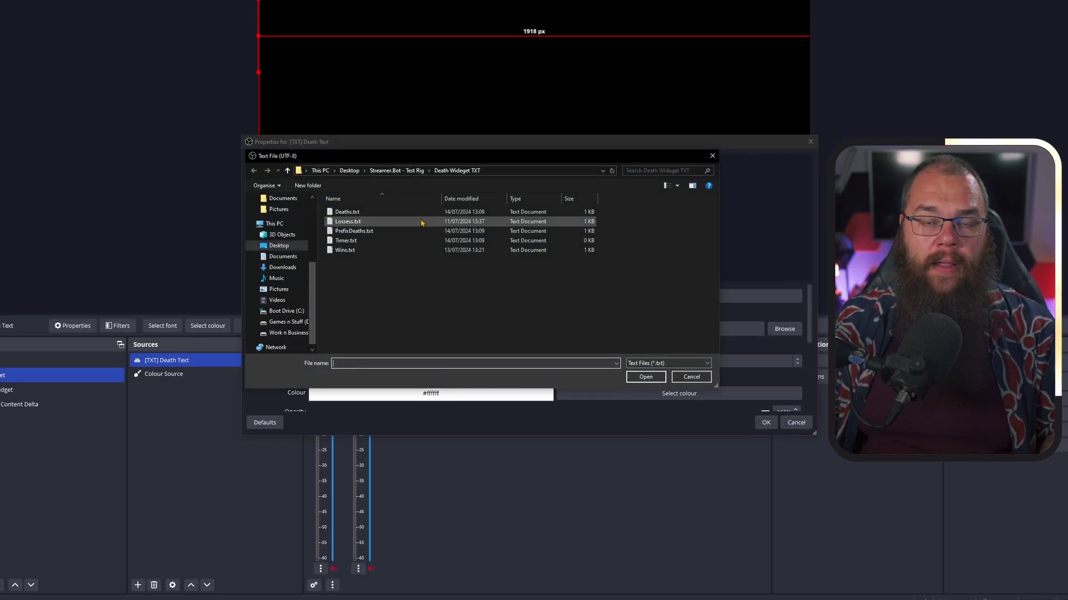
{"action": "double_click", "coordinate": [367, 231]}
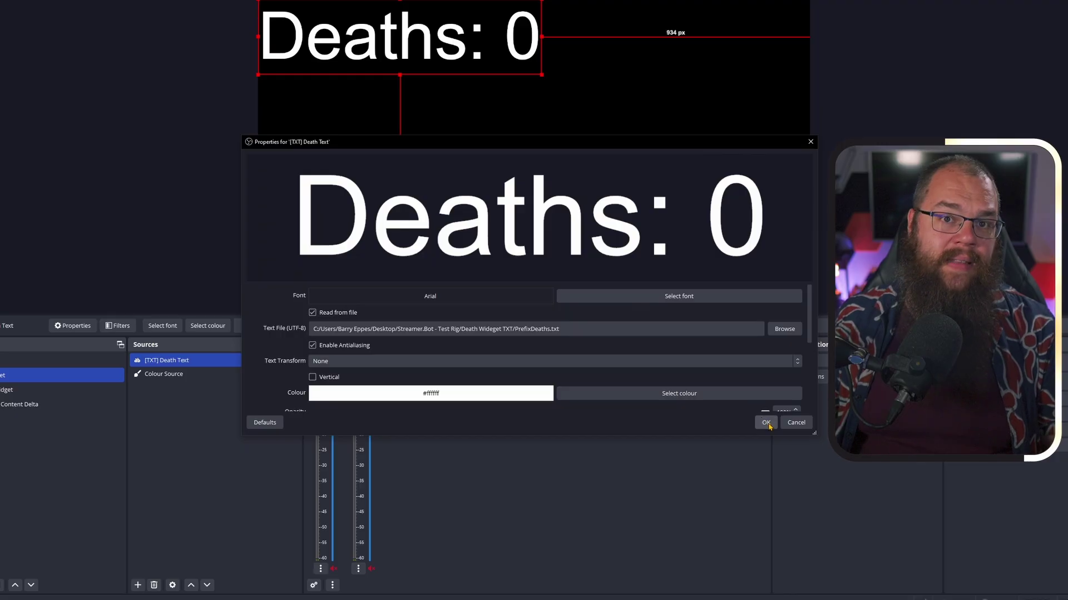
Set the death text's font to Montserrat Bold and save the source settings.
{"action": "left_click", "coordinate": [679, 296]}
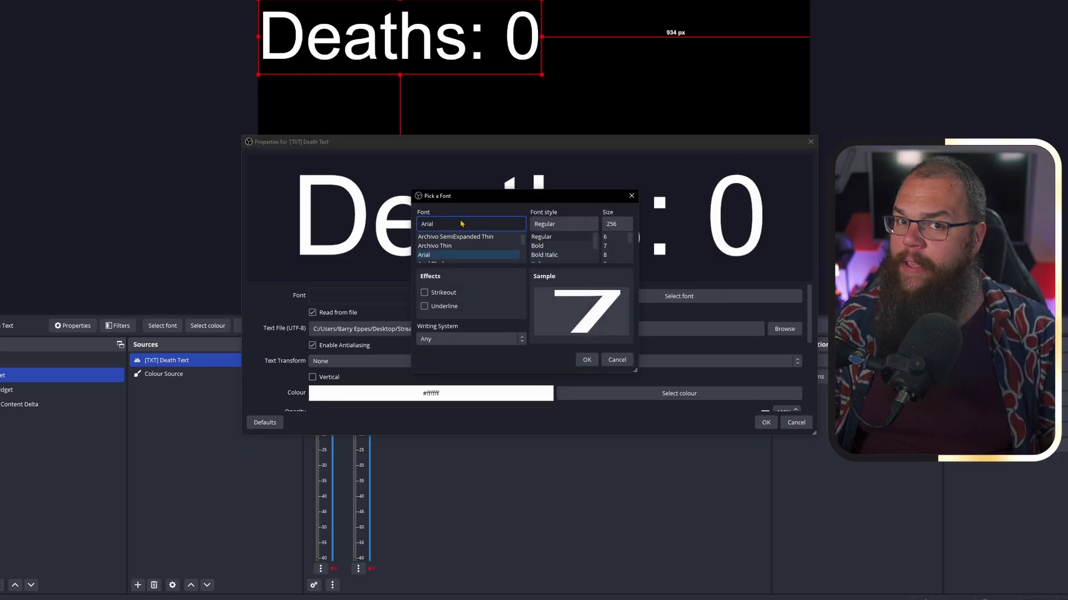
{"action": "type", "text": "Montserrat"}
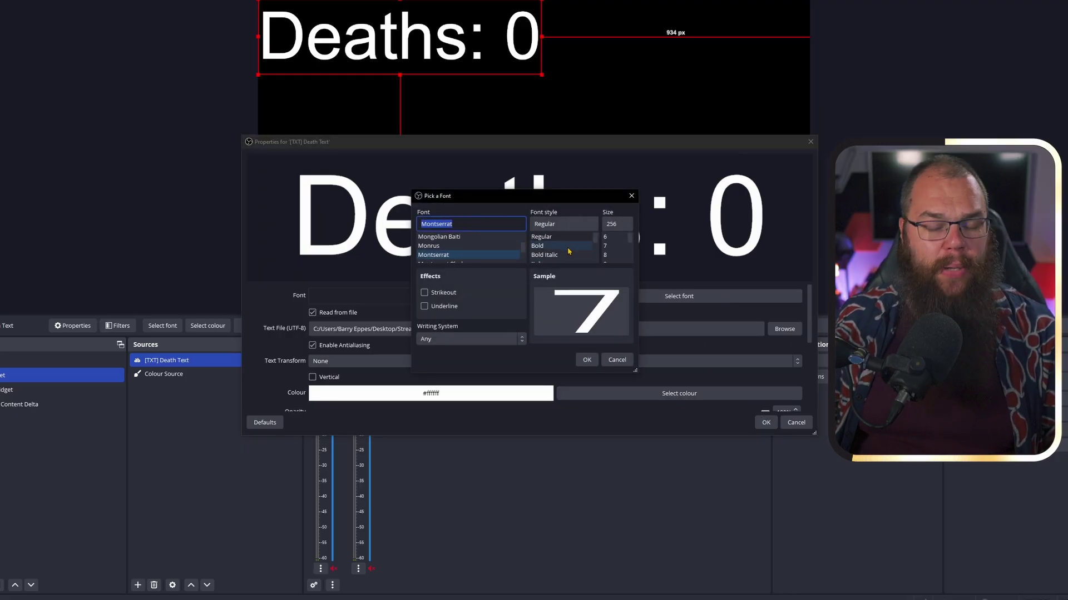
{"action": "left_click", "coordinate": [567, 247]}
{"action": "left_click", "coordinate": [586, 360]}
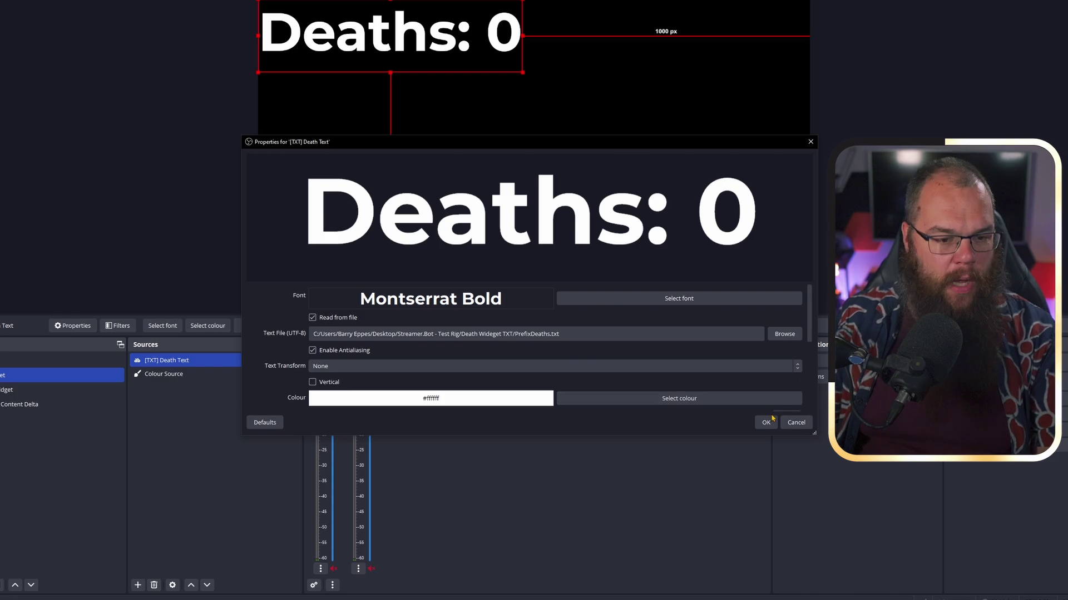
{"action": "key", "text": "Return"}
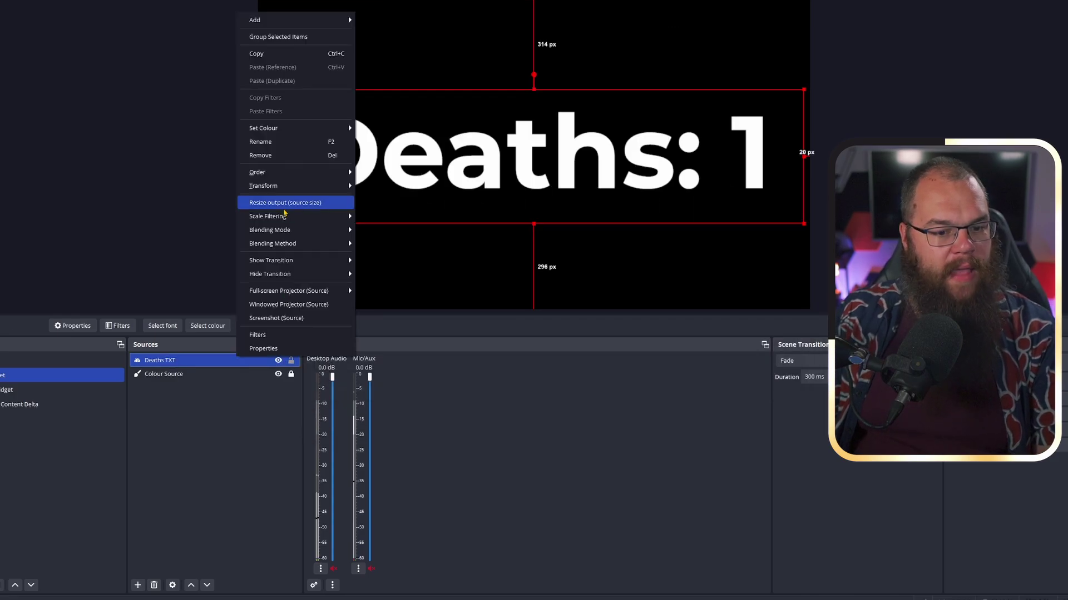
{"action": "mouse_move", "coordinate": [278, 186]}
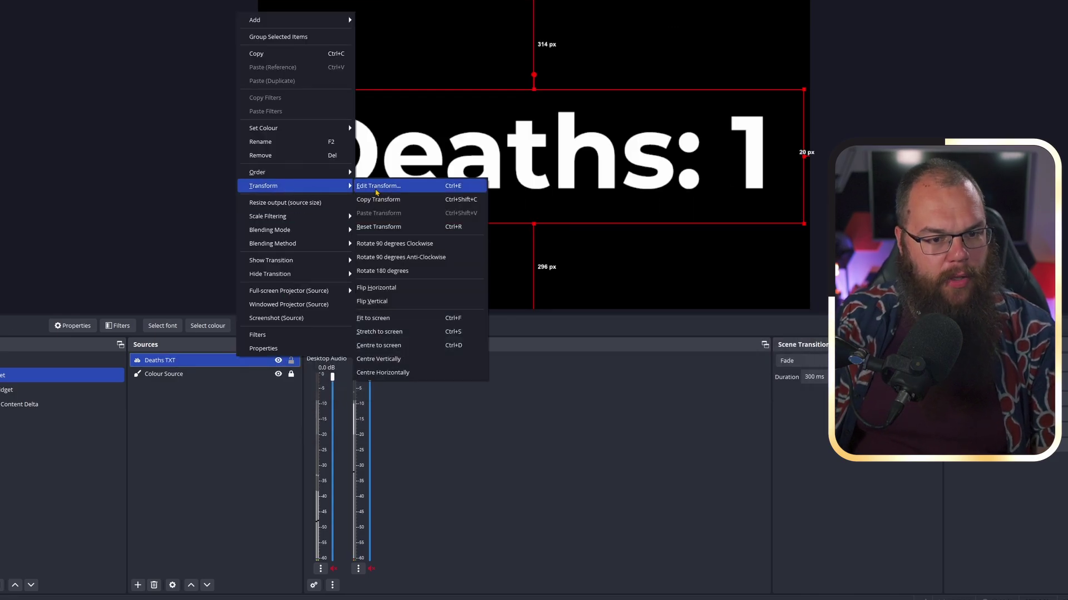
{"action": "left_click", "coordinate": [378, 186]}
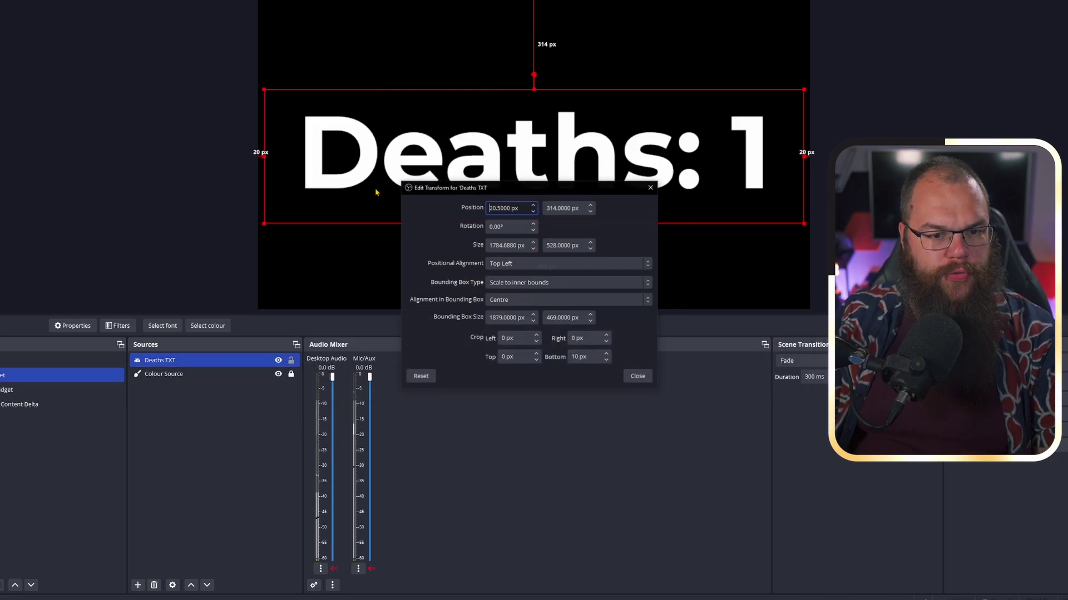
{"action": "left_click", "coordinate": [517, 282]}
{"action": "left_click", "coordinate": [516, 288]}
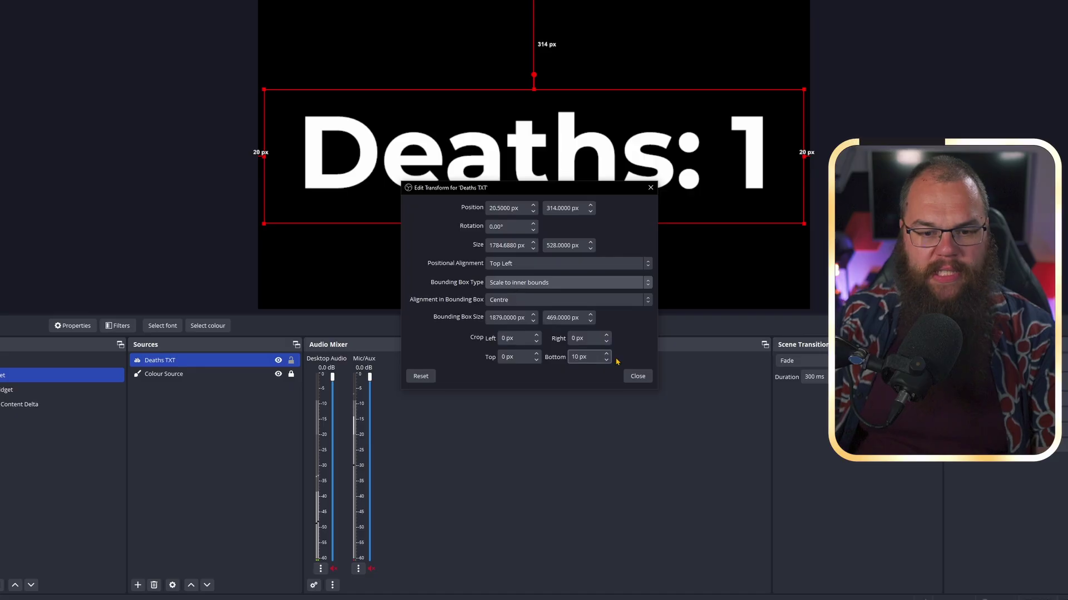
{"action": "left_click", "coordinate": [639, 378]}
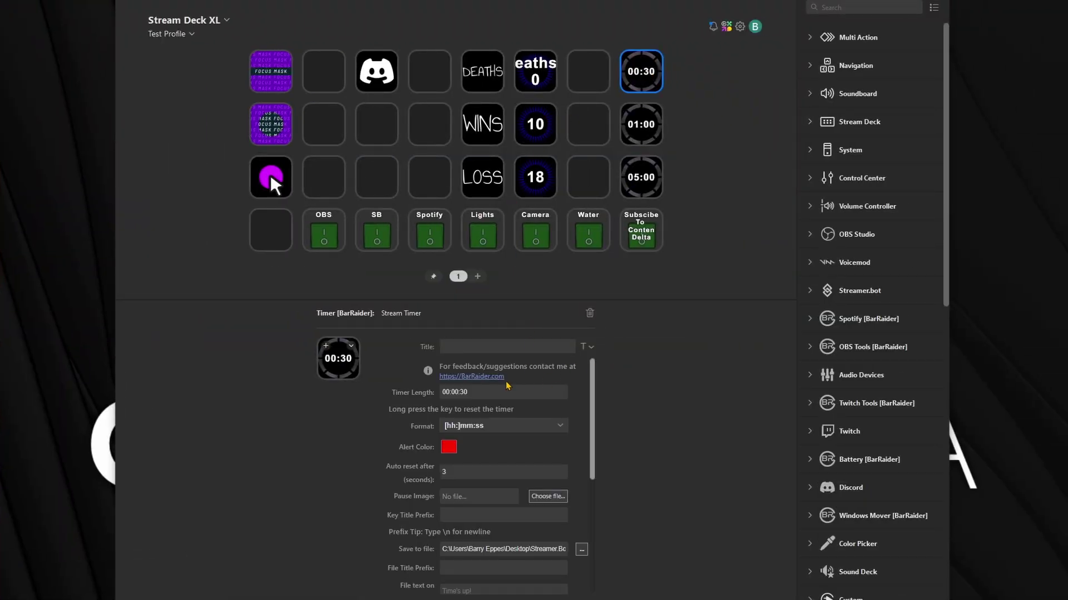
Change the timer's alert colour.
{"action": "scroll", "coordinate": [507, 385], "scroll_direction": "down", "scroll_amount": 1}
{"action": "scroll", "coordinate": [473, 389], "scroll_direction": "up", "scroll_amount": 1}
{"action": "left_click", "coordinate": [461, 451]}
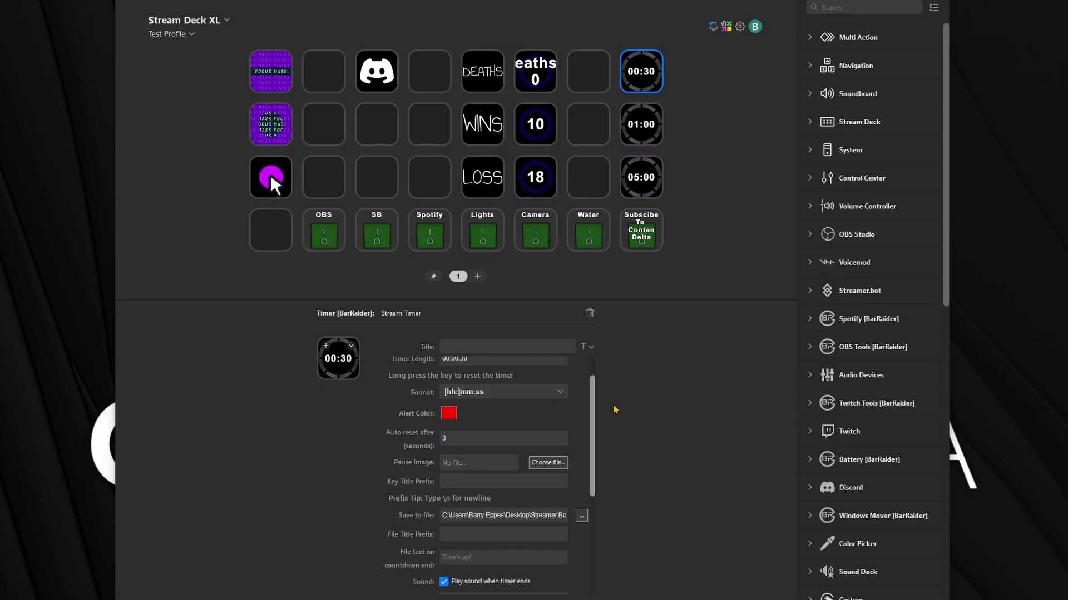
Make the timer write its countdown to Timer.txt.
{"action": "scroll", "coordinate": [548, 455], "scroll_direction": "down", "scroll_amount": 1}
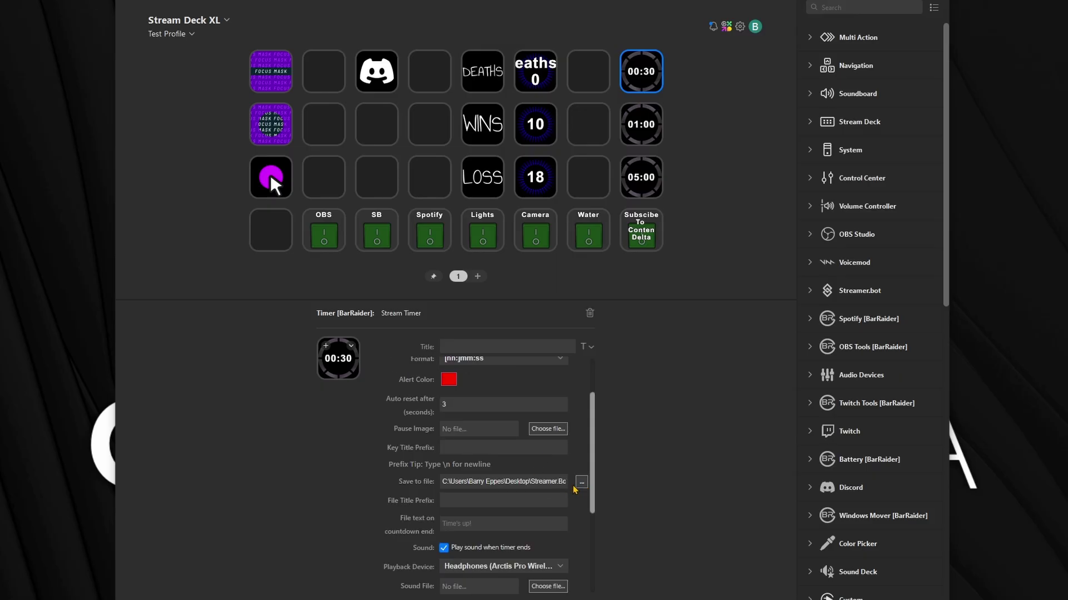
{"action": "left_click", "coordinate": [581, 482]}
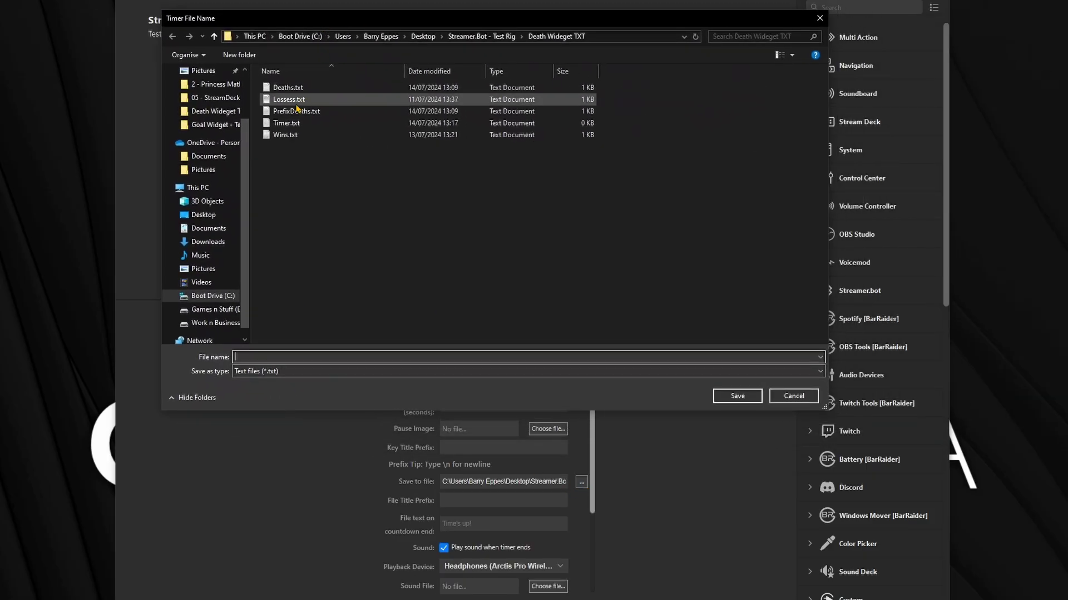
{"action": "left_click", "coordinate": [310, 122]}
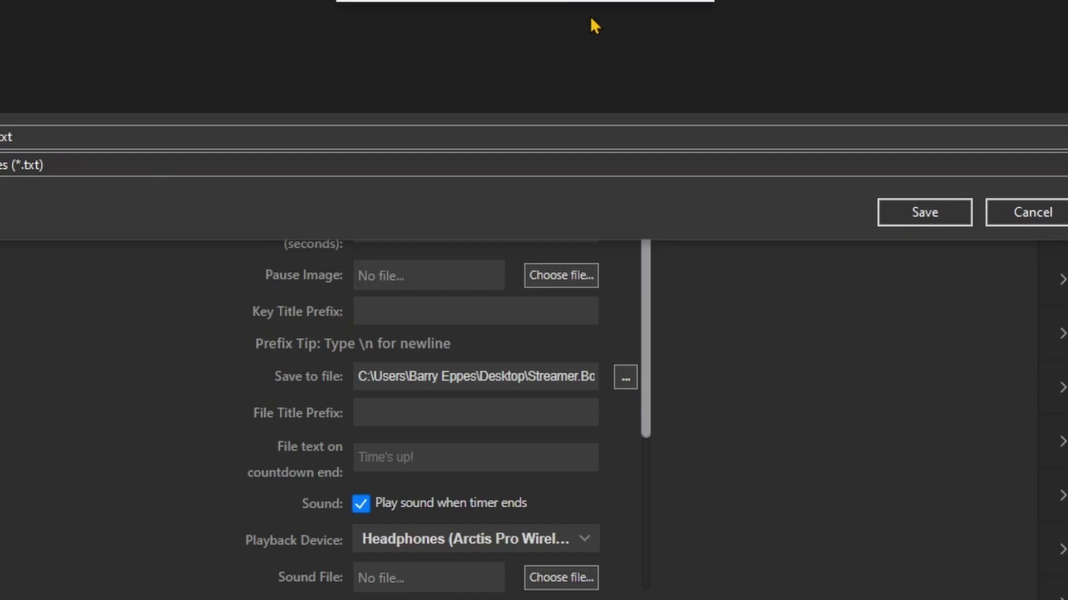
{"action": "key", "text": "Return"}
Set the countdown-end text to 'Time's Up', re-enable Clear on Reset and turn Sound off.
{"action": "scroll", "coordinate": [465, 278], "scroll_direction": "down", "scroll_amount": 4}
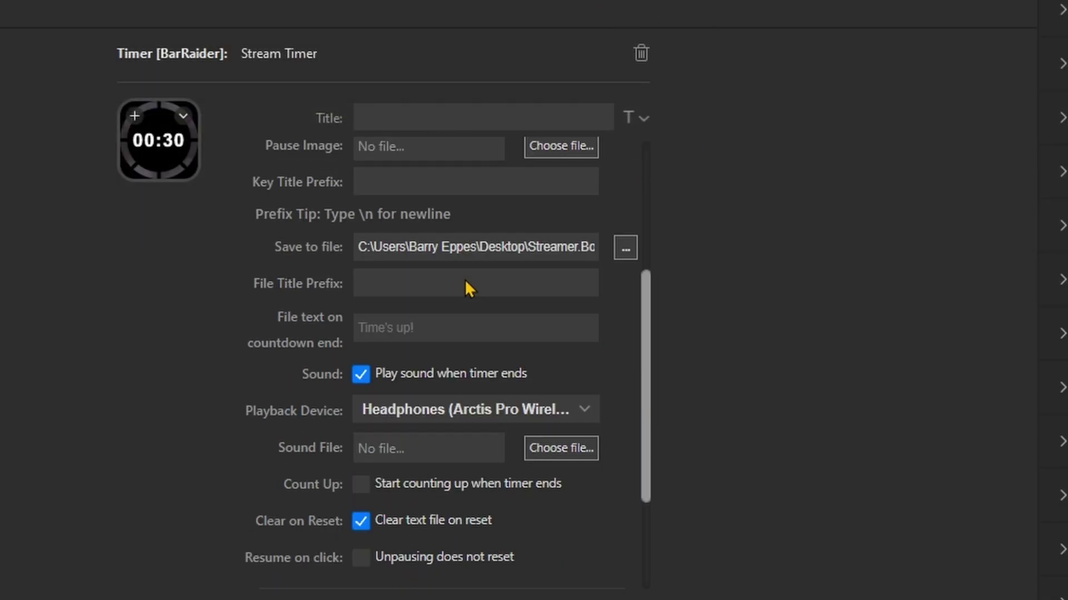
{"action": "left_click", "coordinate": [427, 336]}
{"action": "type", "text": "Time"}
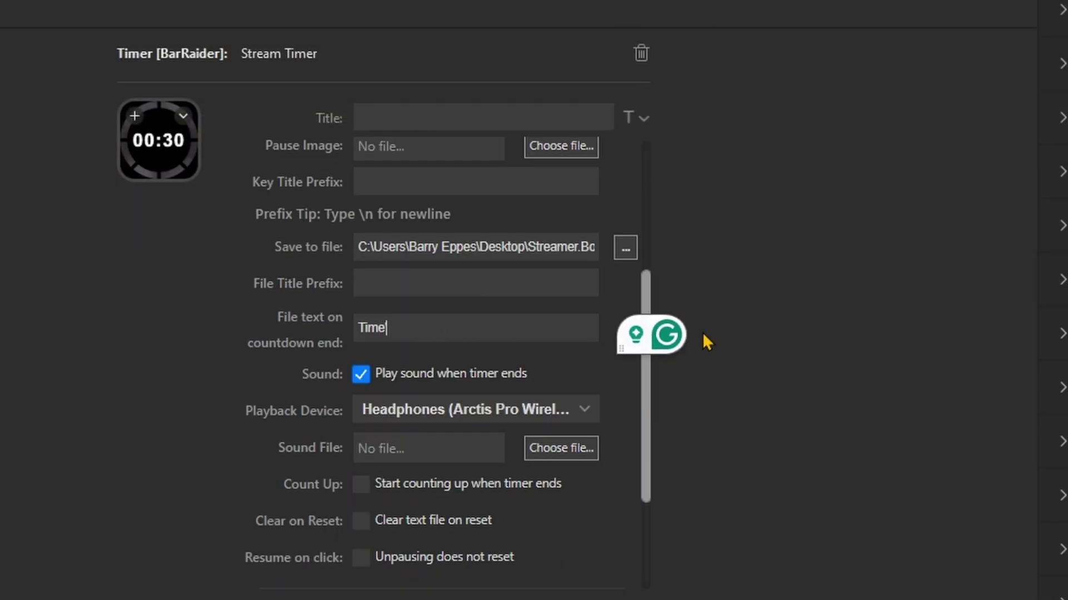
{"action": "type", "text": "'s Up"}
{"action": "left_click", "coordinate": [362, 522]}
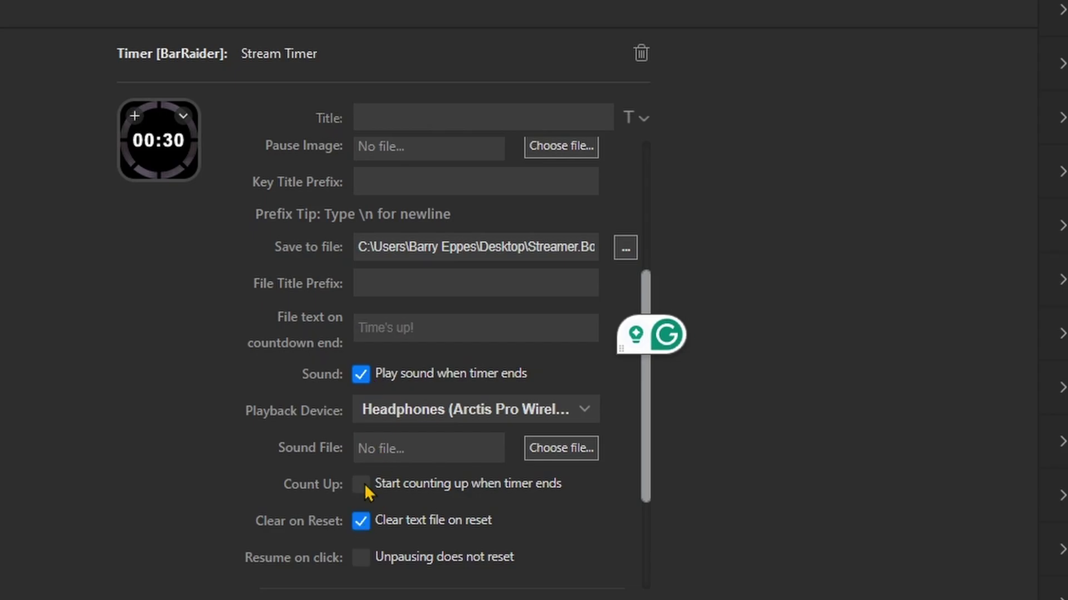
{"action": "left_click", "coordinate": [361, 374]}
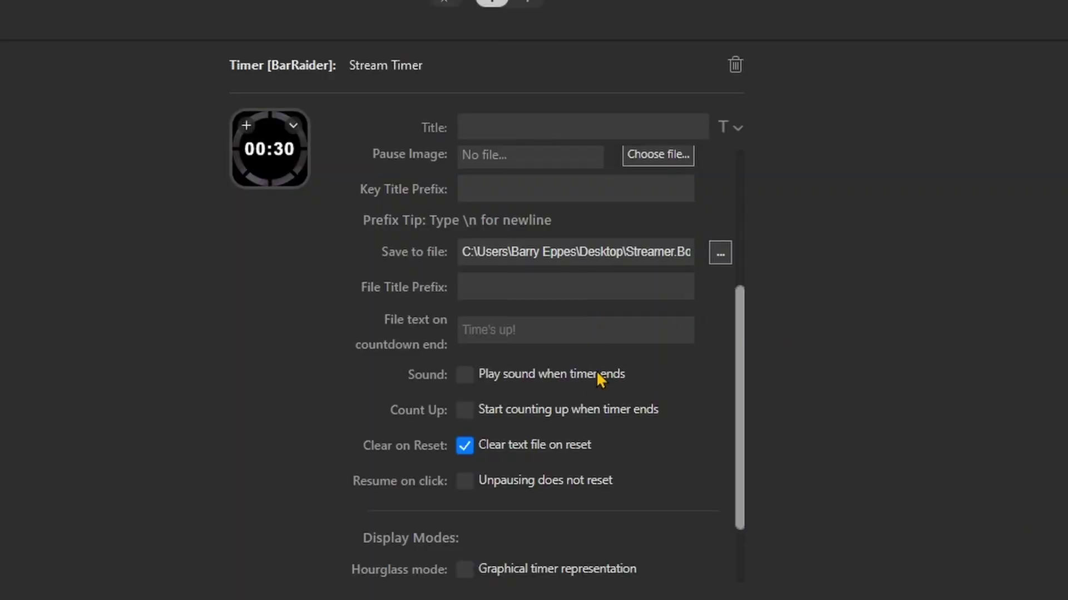
Turn the timer's end-of-countdown sound back on.
{"action": "left_click", "coordinate": [598, 378]}
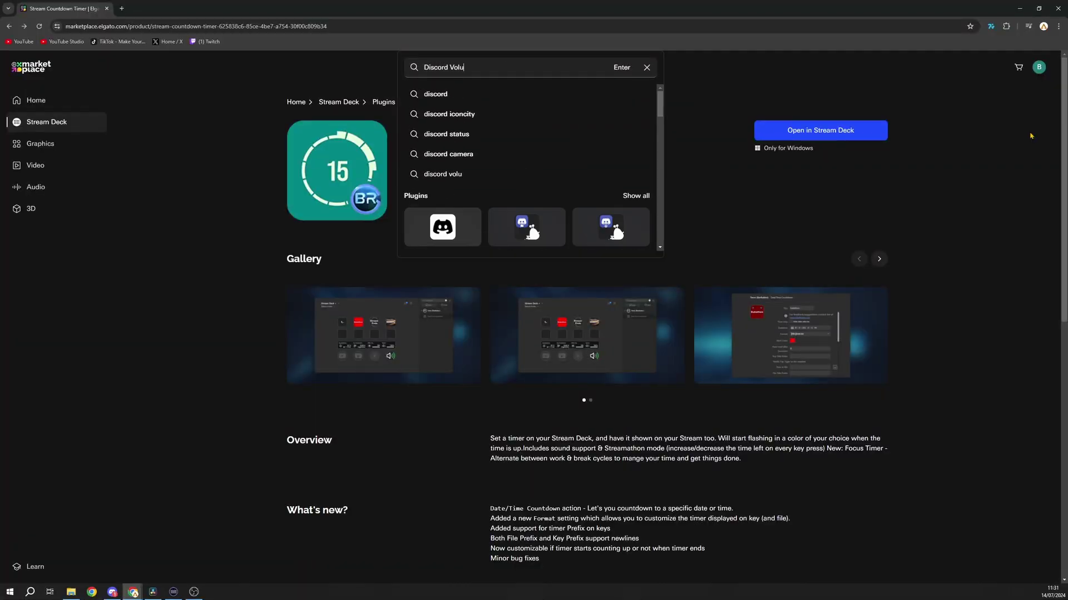
Search the Elgato Marketplace for Discord Volume Mixer to show its plugin page.
{"action": "key", "text": "Return"}
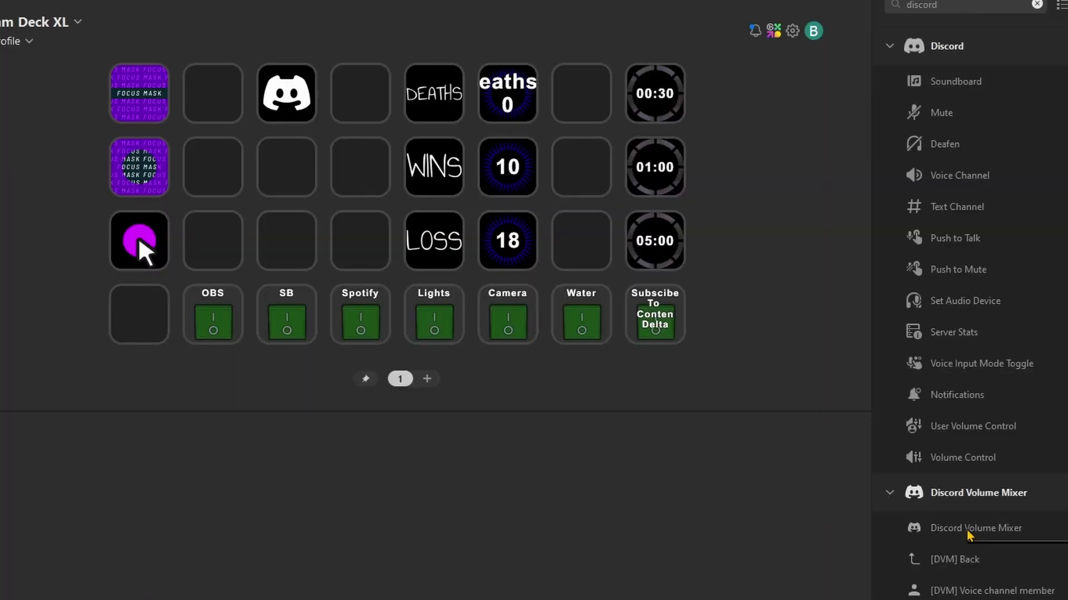
Drag the Discord Volume Mixer action from the actions list onto the bottom-left key.
{"action": "left_click_drag", "start_coordinate": [965, 531], "coordinate": [310, 101]}
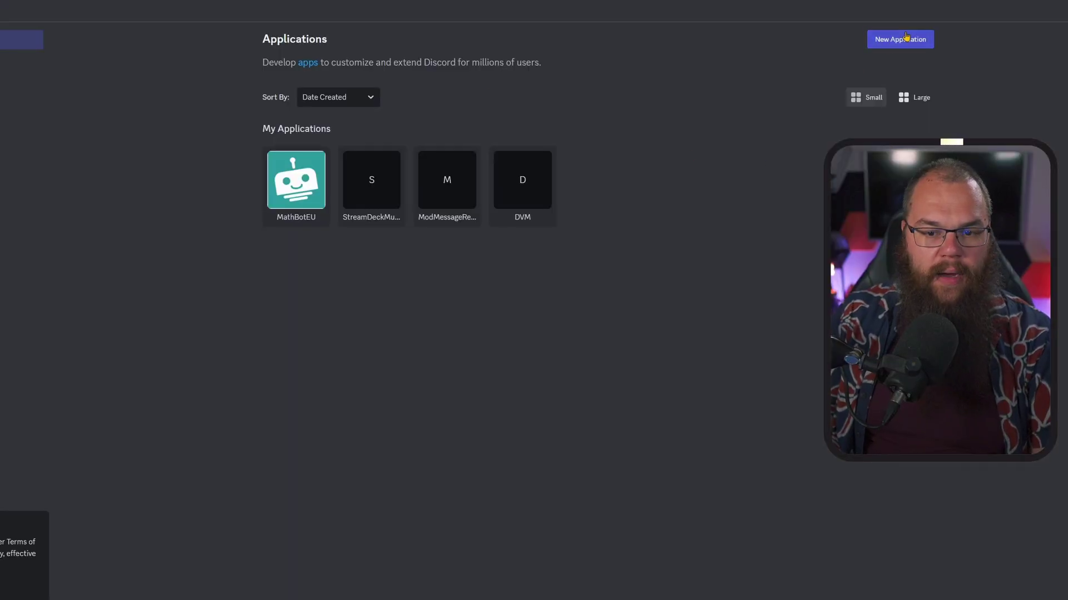
Create a new Discord application named DVM and untick User Install for guild-only installs.
{"action": "left_click", "coordinate": [905, 38]}
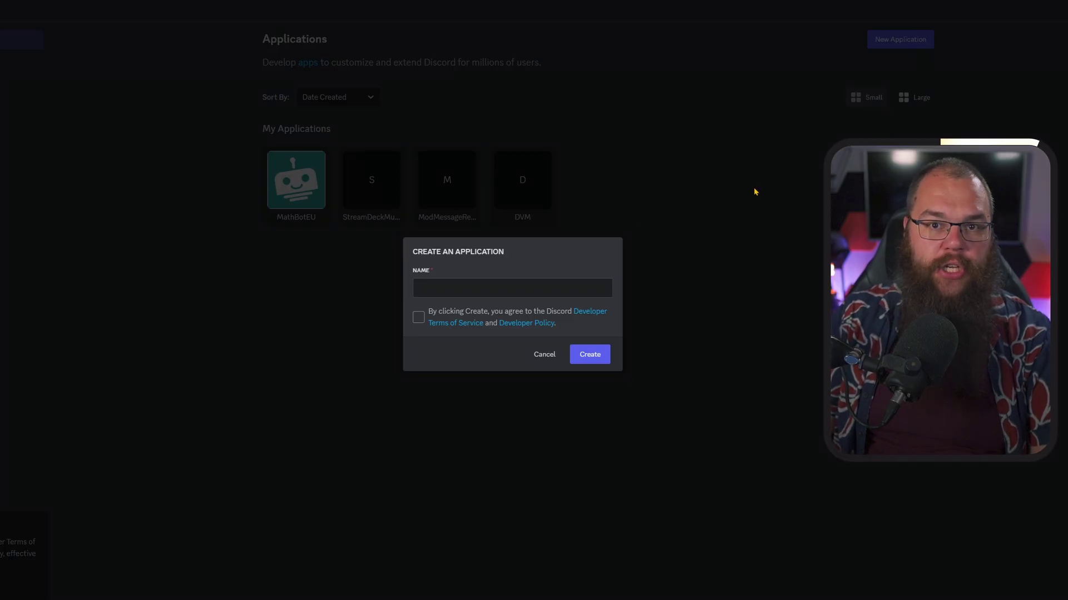
{"action": "left_click", "coordinate": [509, 282]}
{"action": "type", "text": "DVM"}
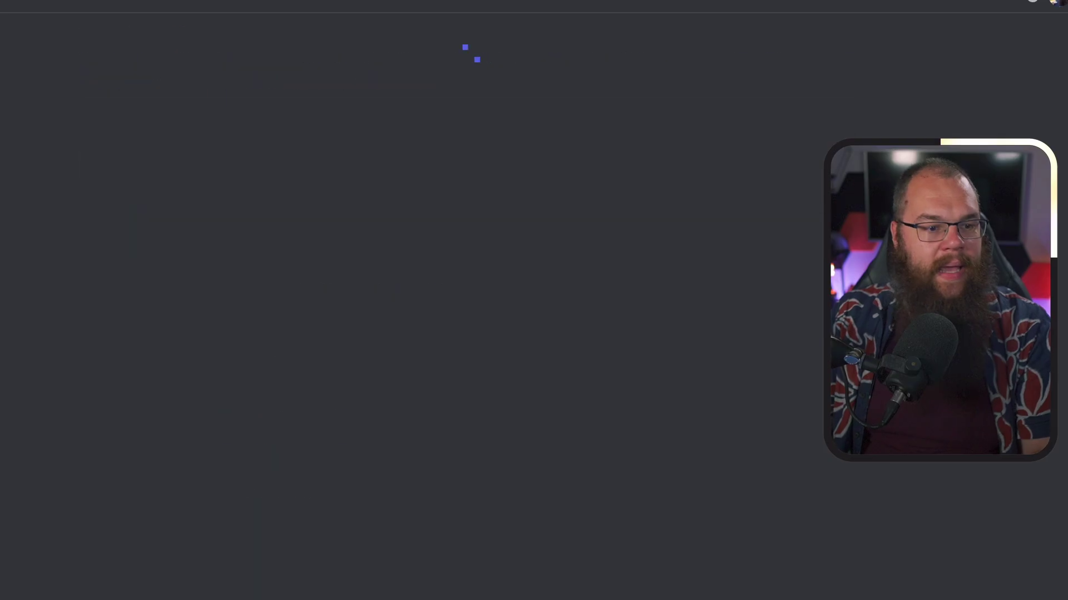
{"action": "left_click", "coordinate": [116, 173]}
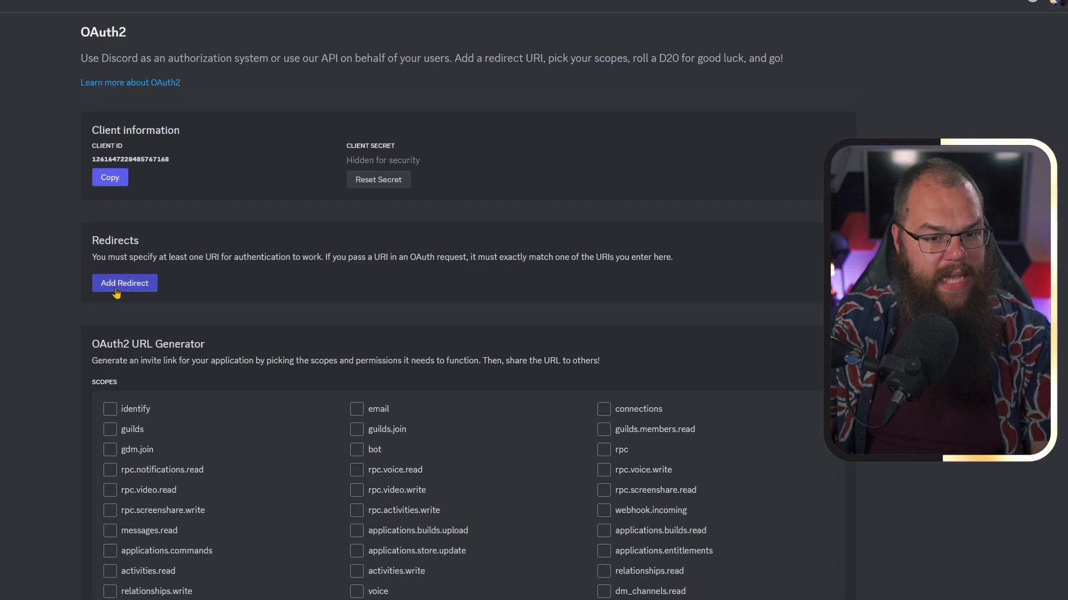
{"action": "left_click", "coordinate": [116, 289]}
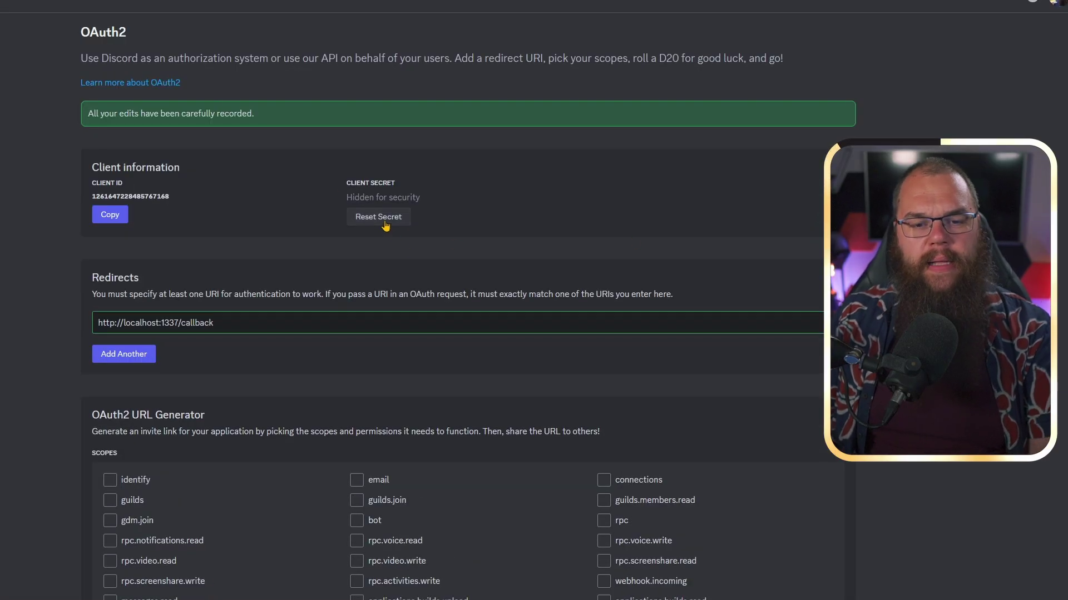
{"action": "left_click", "coordinate": [385, 225]}
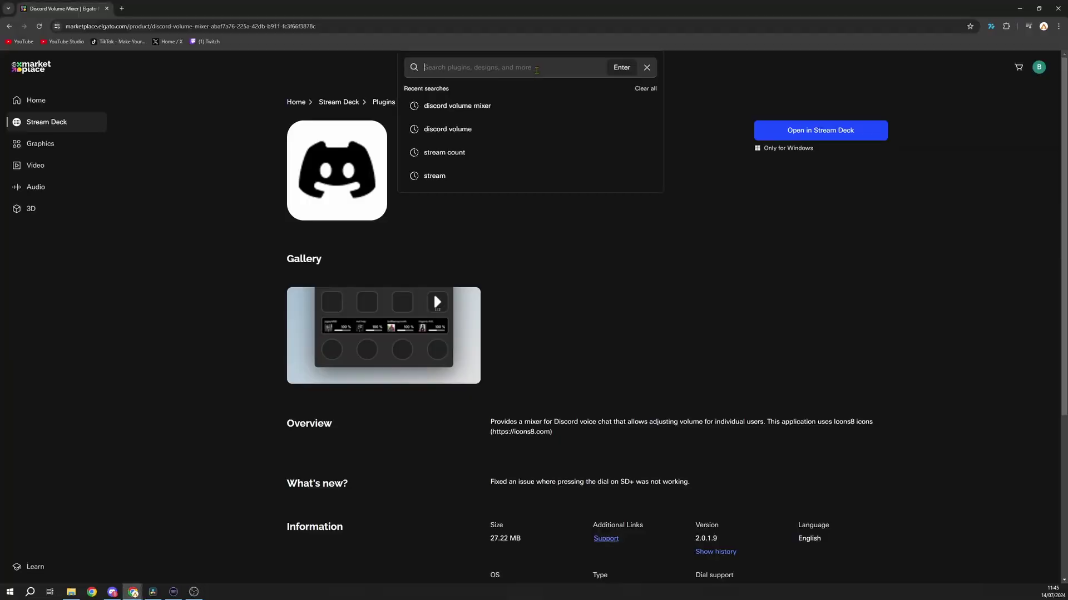
Search the marketplace for Preflight Checklist and open its plugin page.
{"action": "type", "text": "Preflight Checklist"}
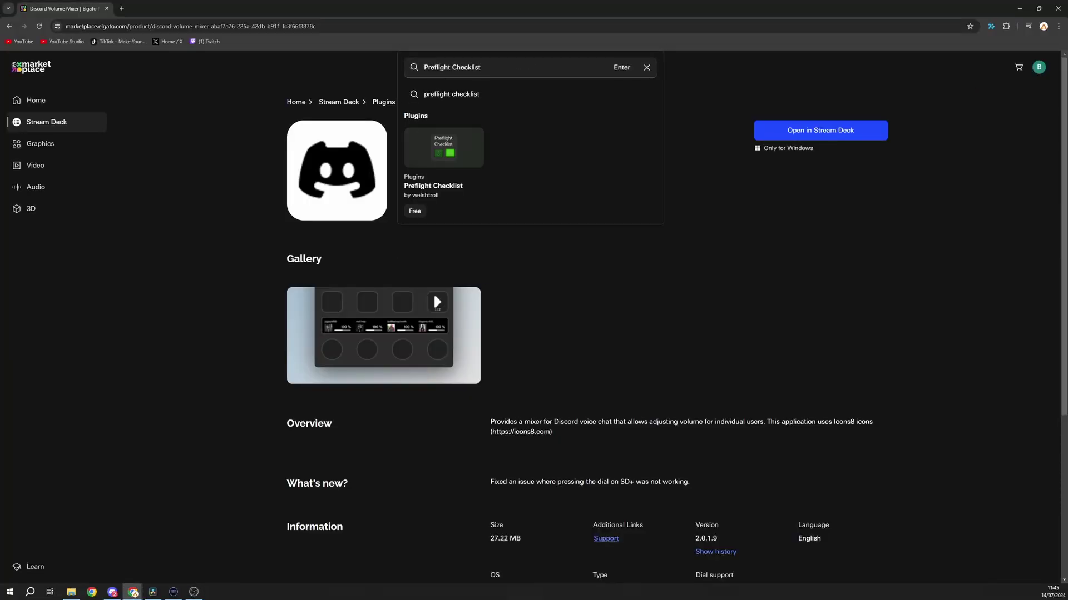
{"action": "key", "text": "Return"}
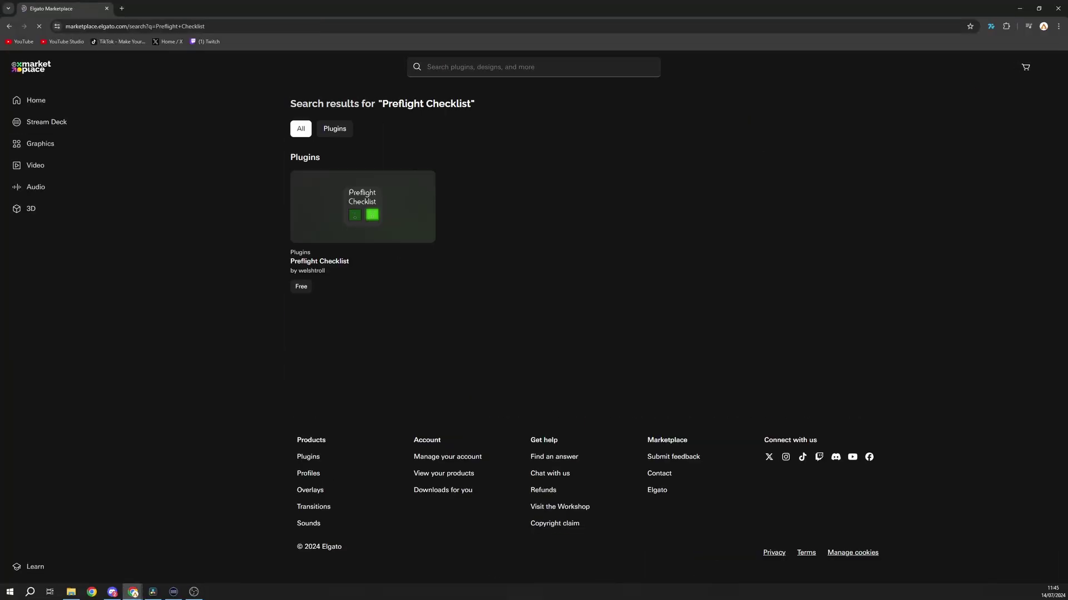
{"action": "left_click", "coordinate": [359, 210]}
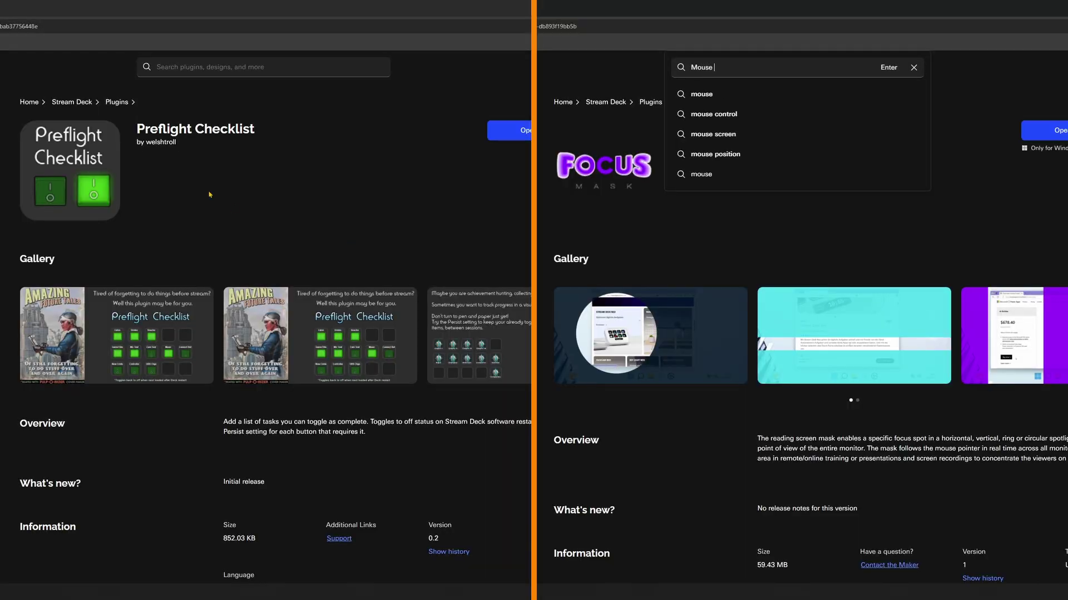
Search for Spotlight and Focus Mask, then open the Focus Screen Mask plugin page.
{"action": "type", "text": "Spotlight"}
{"action": "type", "text": "Mask"}
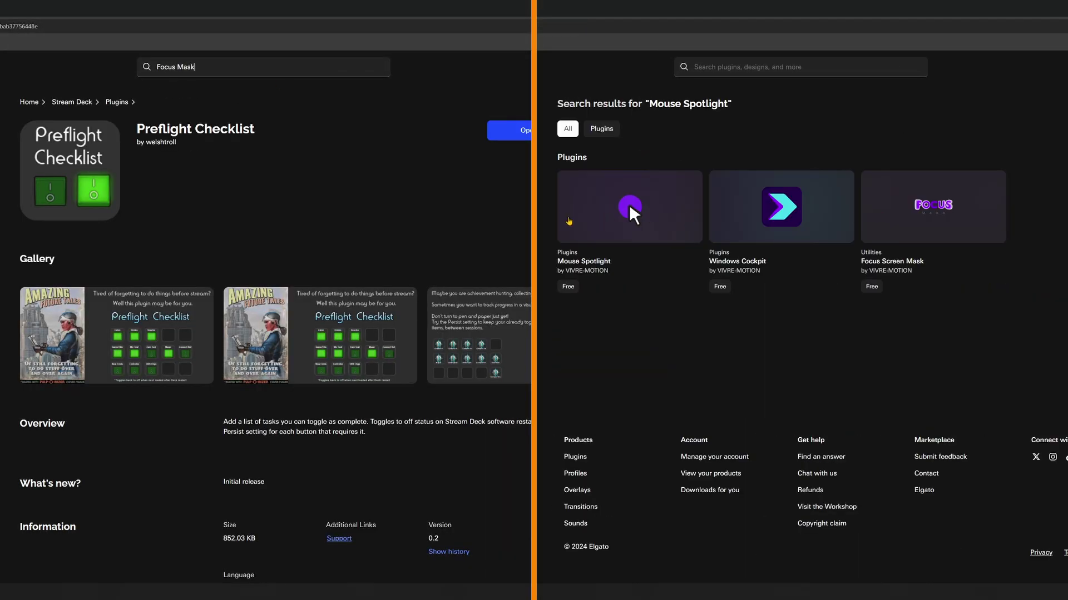
{"action": "key", "text": "Return"}
{"action": "left_click", "coordinate": [164, 210]}
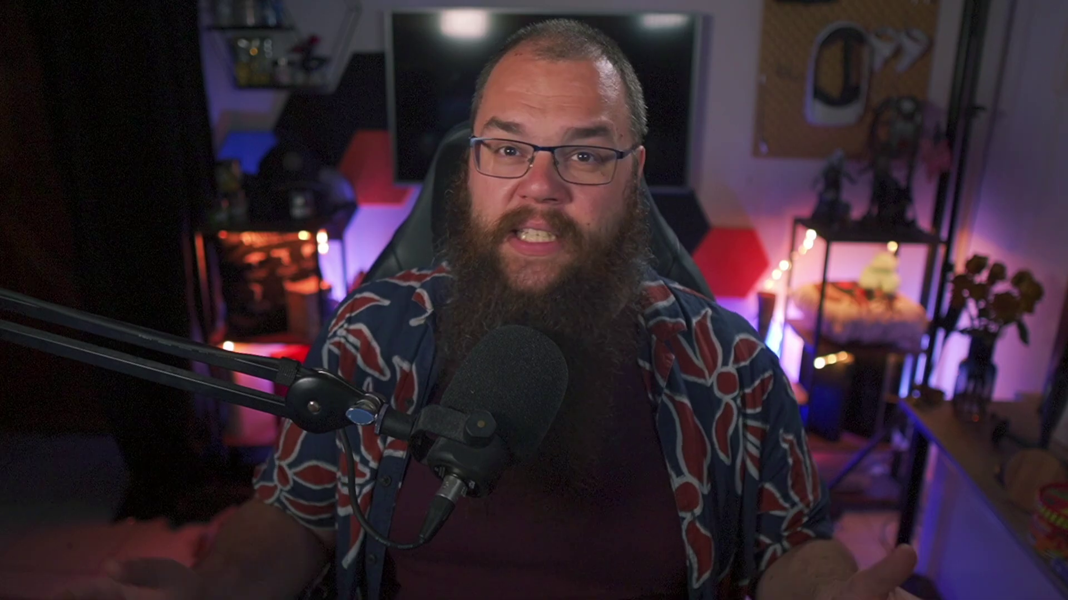